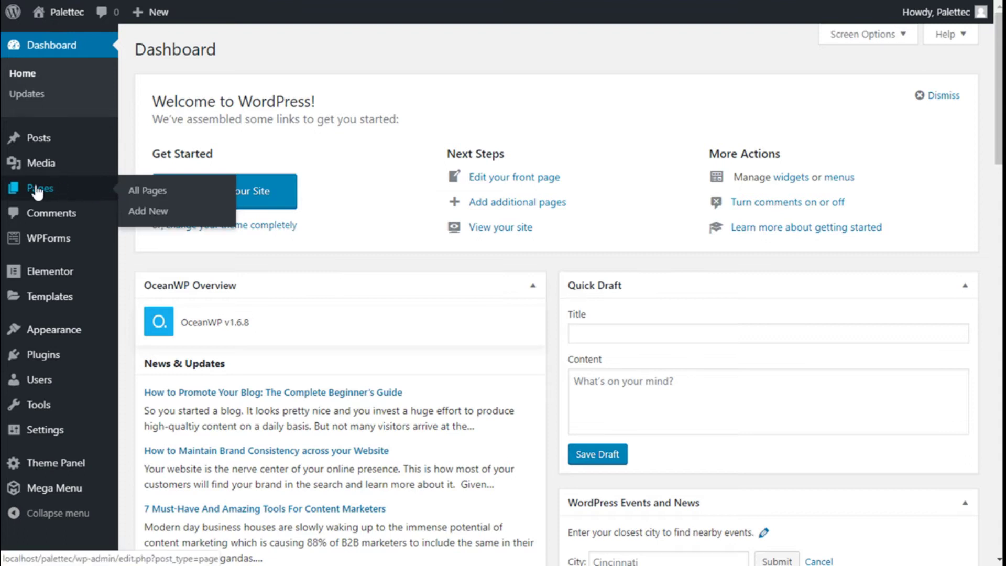
Open the Home Page from All Pages in the Elementor editor
left_click(136, 192)
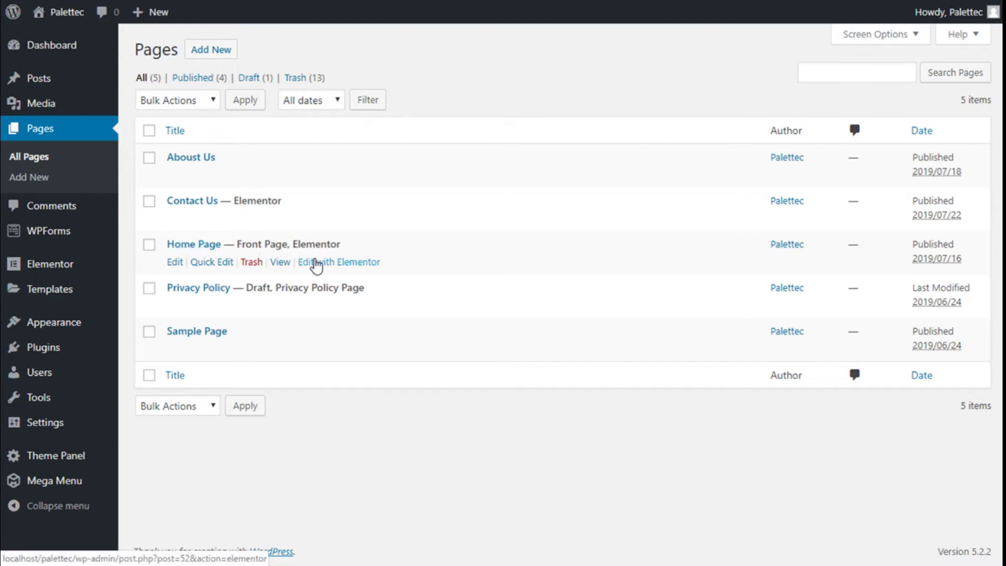
left_click(318, 267)
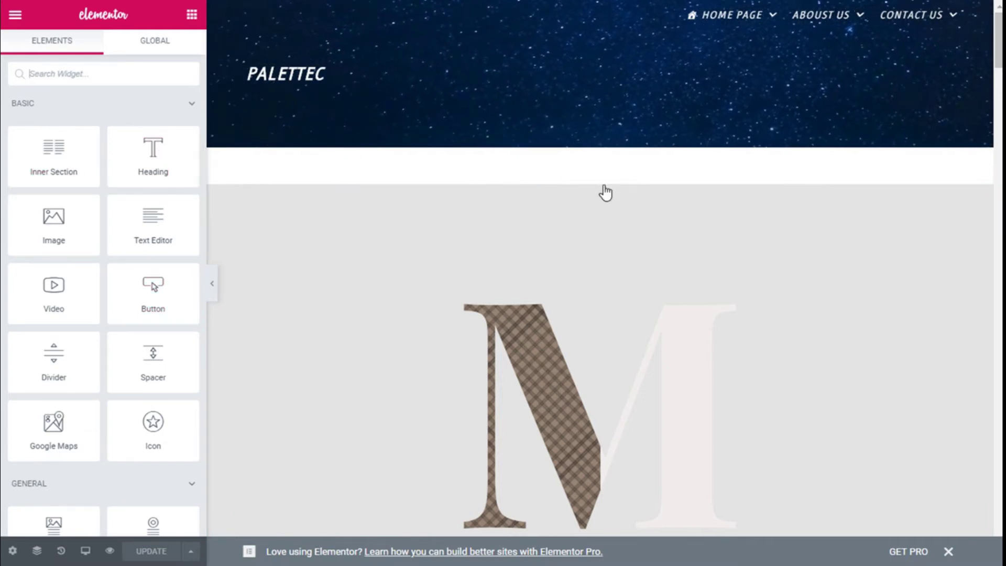
Select the 'A Track Record of Success in Defense Litigation' heading and show its Advanced settings
scroll(597, 189, "down", 6)
scroll(600, 198, "down", 3)
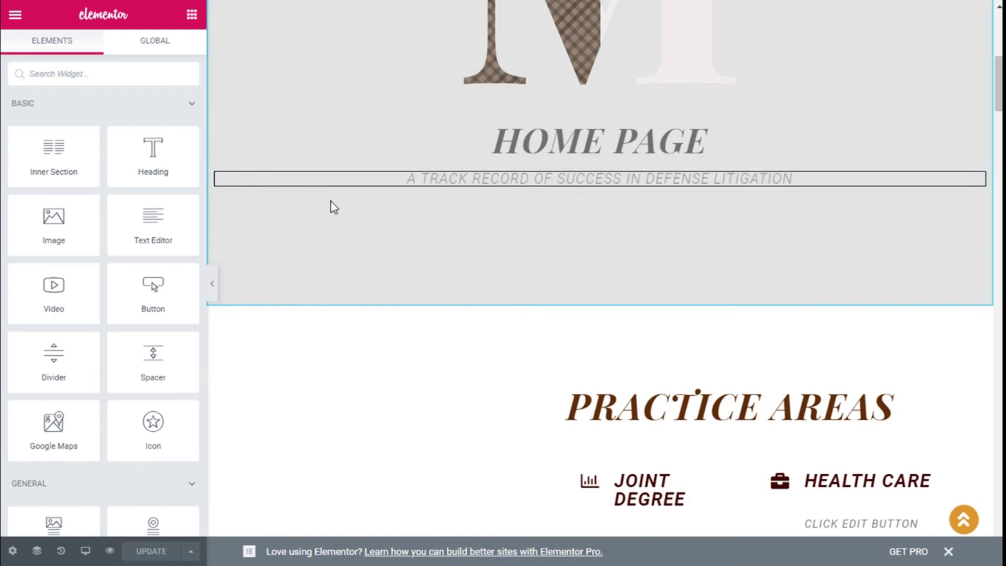
mouse_move(591, 179)
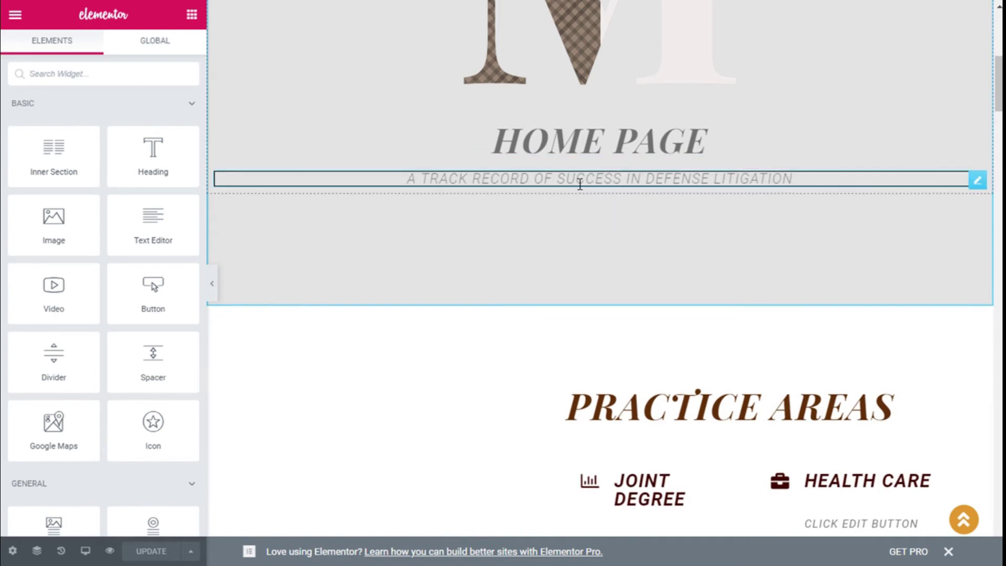
left_click(579, 182)
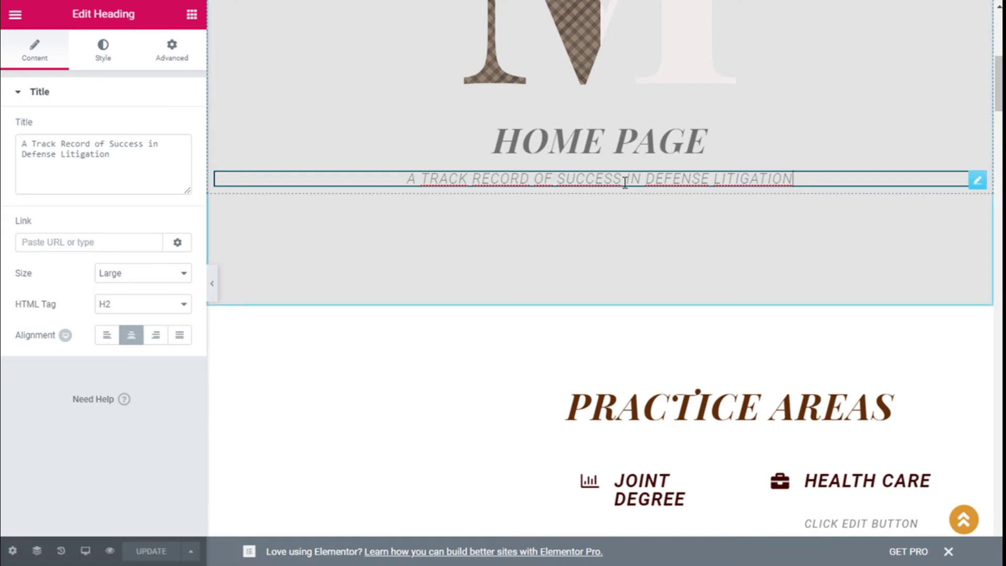
left_click(187, 67)
Expand Border, add a Box Shadow to the tagline heading, and bring up its colour picker
scroll(131, 125, "down", 3)
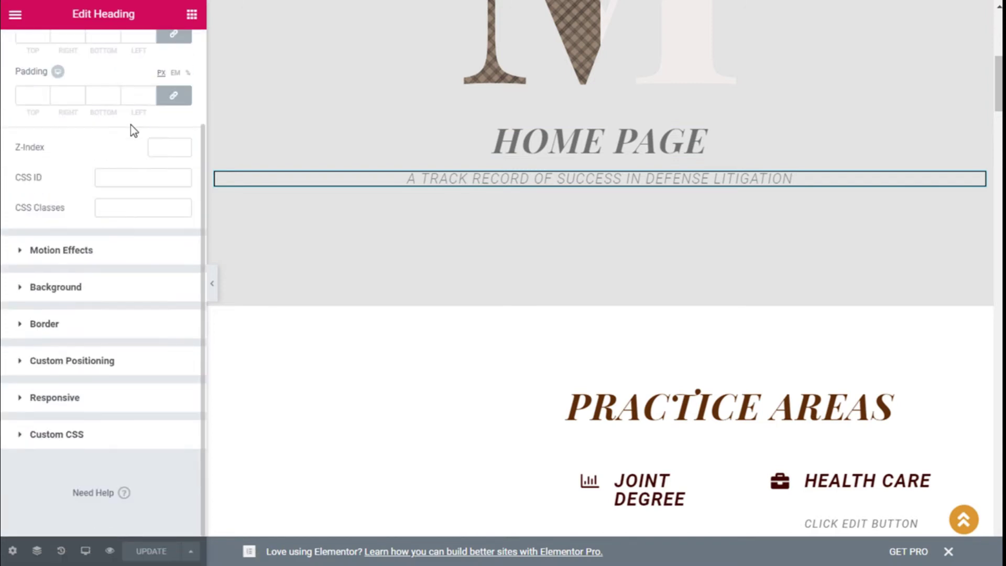
left_click(21, 324)
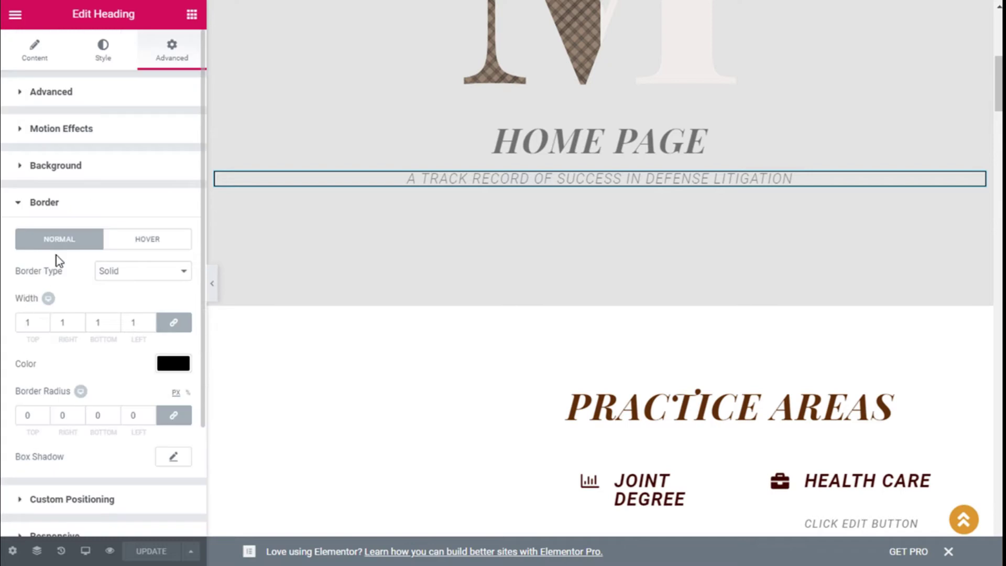
scroll(79, 217, "down", 2)
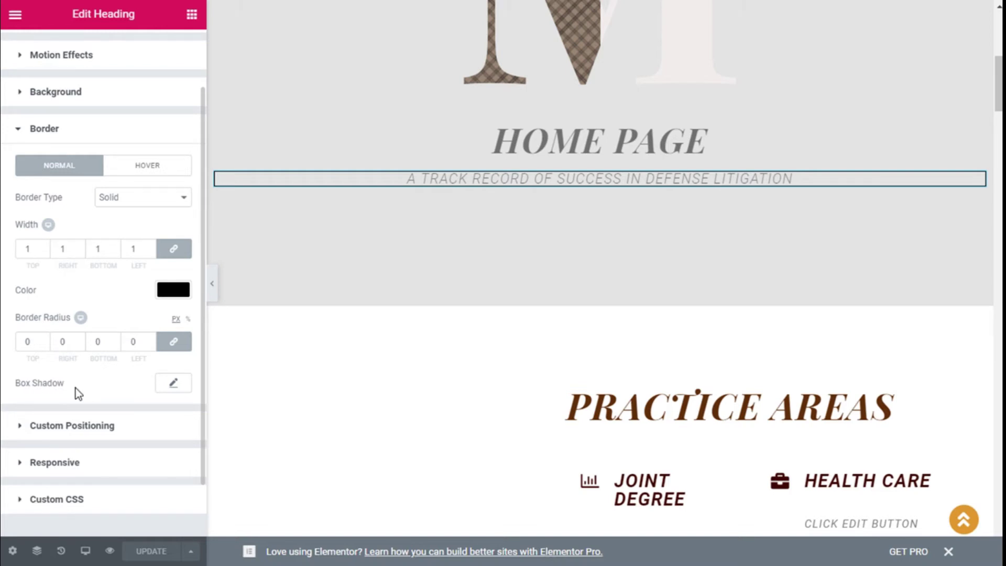
left_click(173, 383)
scroll(167, 385, "down", 2)
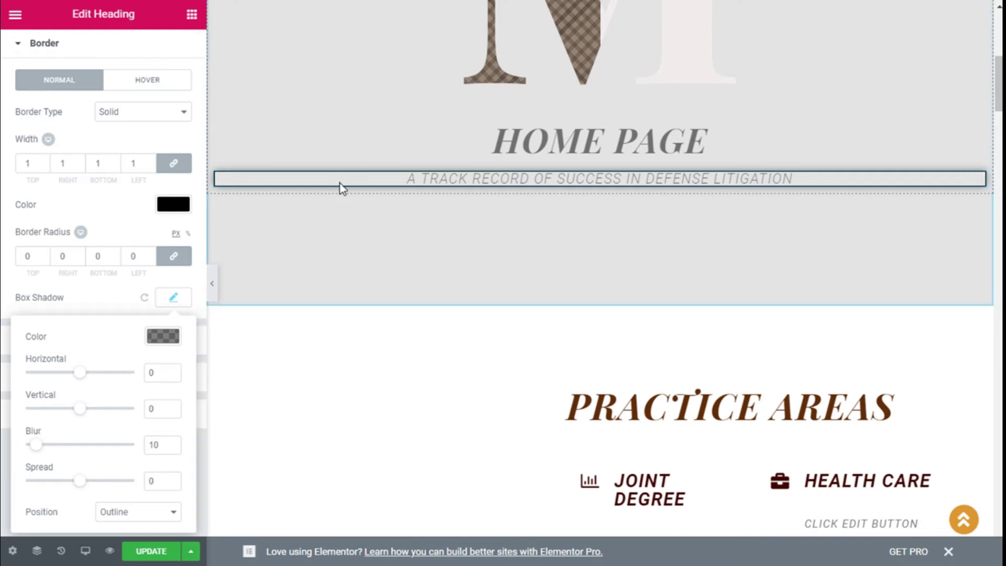
mouse_move(972, 177)
left_click(171, 342)
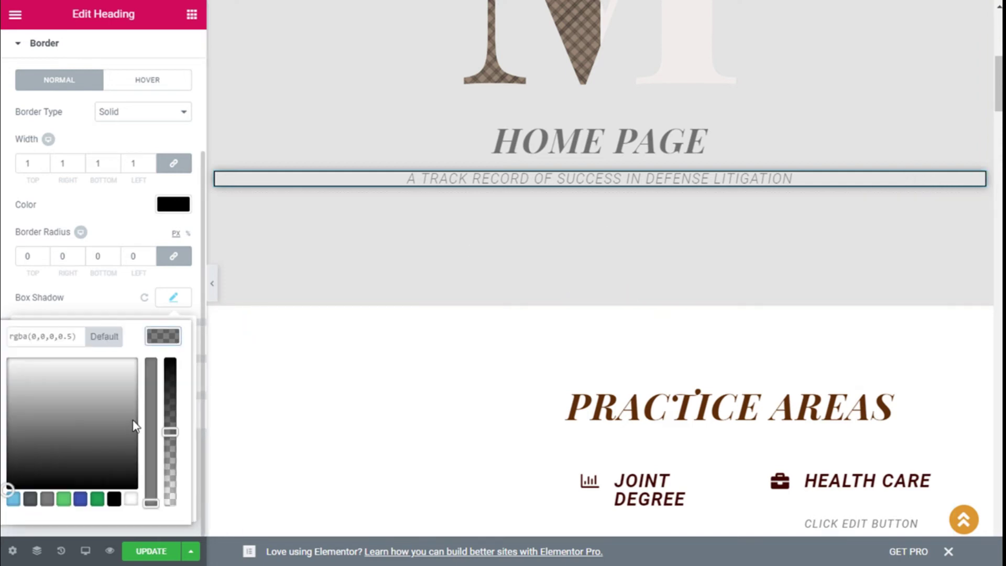
Set the box shadow colour to an opaque, saturated blue #009ee2
left_click(98, 500)
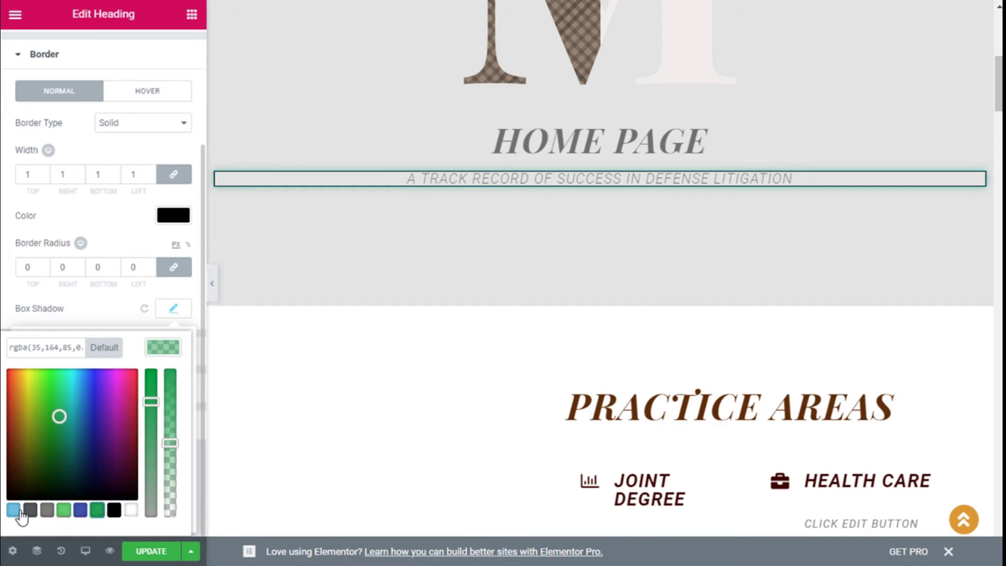
left_click(14, 510)
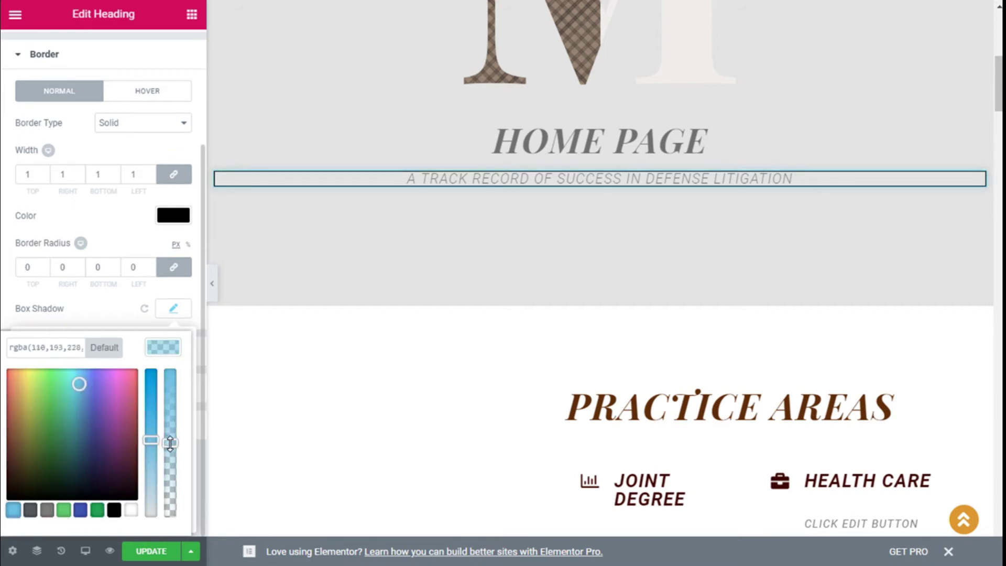
left_click_drag(155, 441, 151, 430)
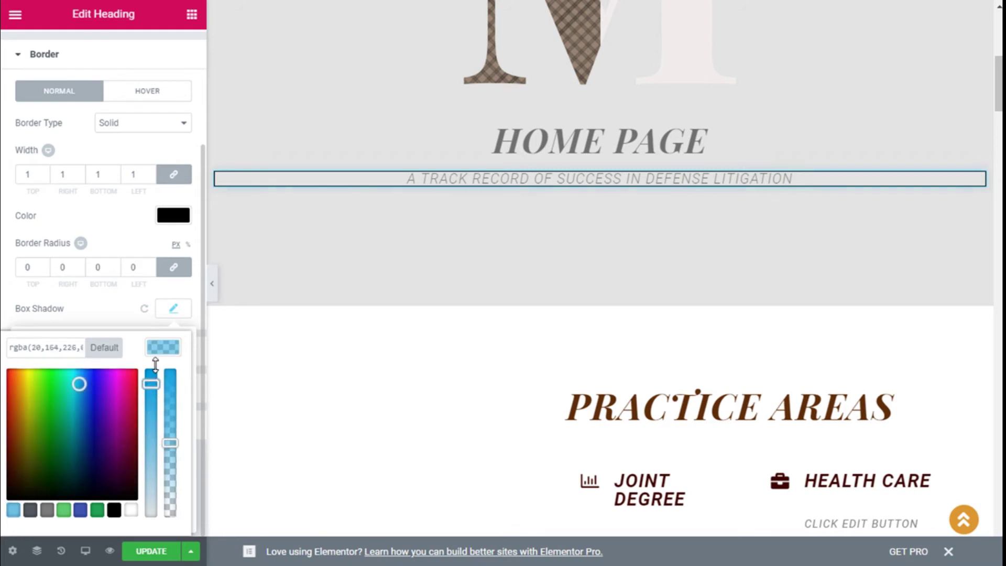
left_click_drag(154, 389, 155, 367)
left_click_drag(172, 443, 174, 369)
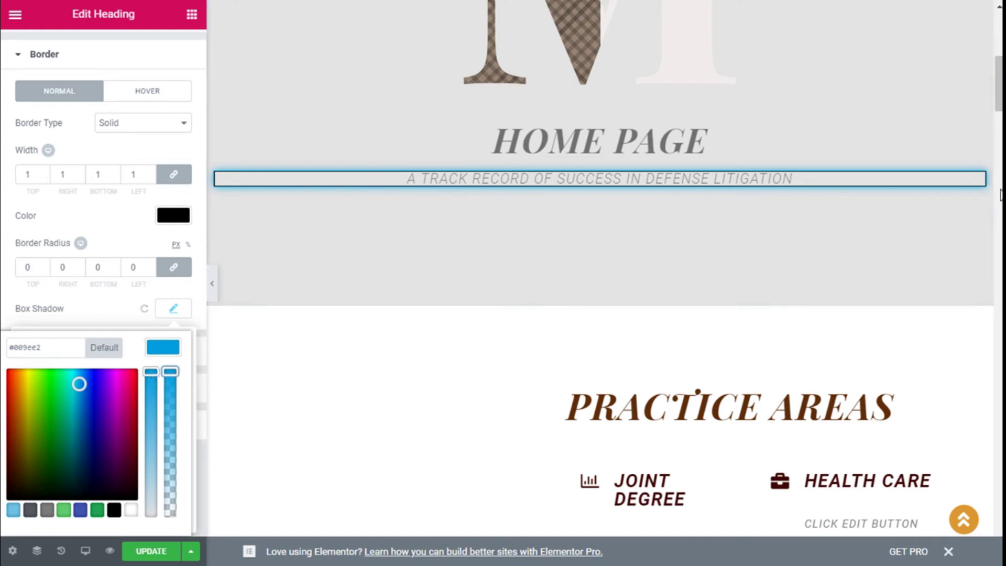
mouse_move(903, 187)
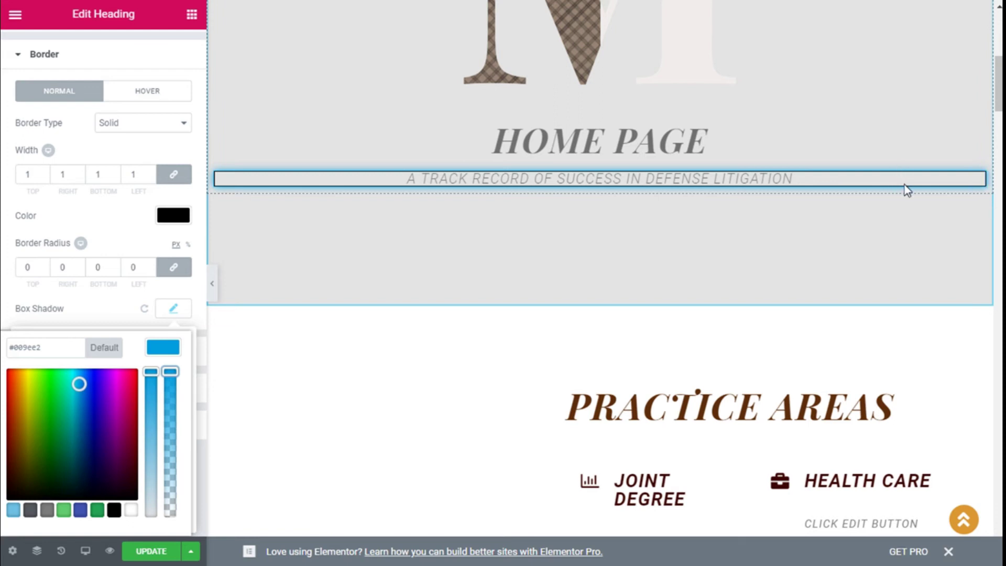
left_click(167, 354)
Set the shadow's horizontal and vertical offsets to 0 so it centres on the heading
left_click_drag(80, 384, 133, 387)
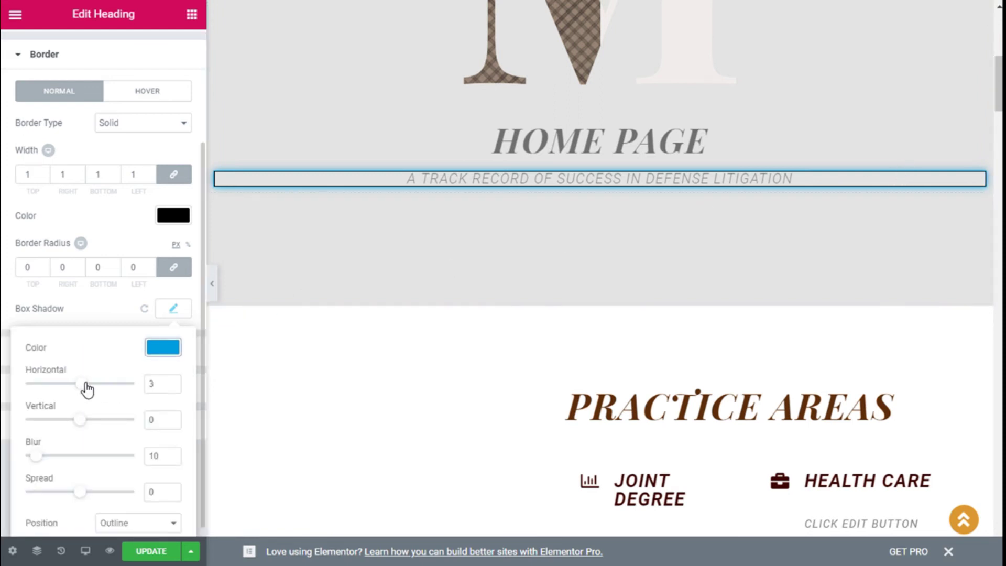
mouse_move(134, 387)
left_mouse_down()
mouse_move(14, 387)
mouse_move(82, 393)
left_mouse_up()
left_click_drag(81, 422, 87, 419)
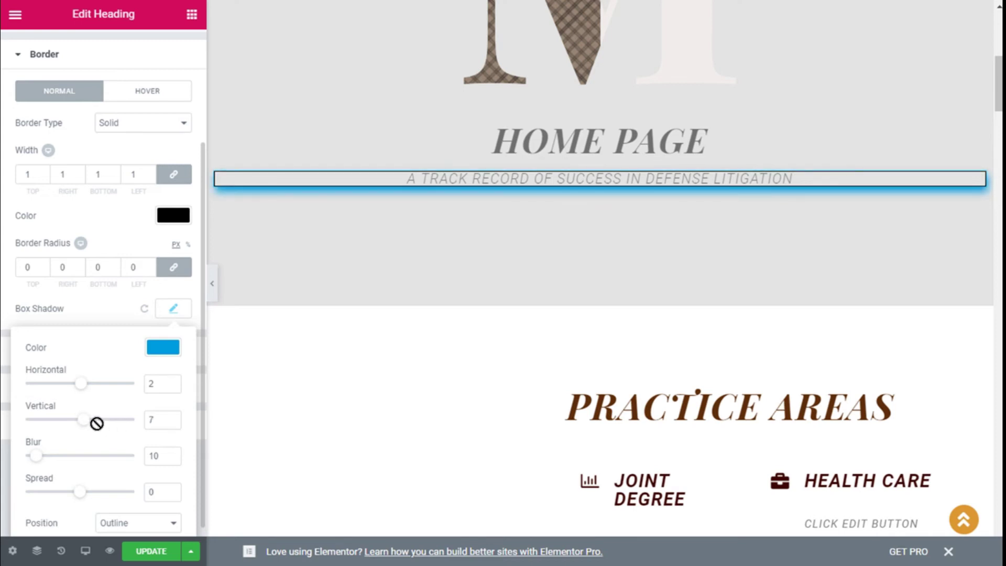
mouse_move(83, 419)
left_mouse_down()
mouse_move(74, 423)
mouse_move(104, 425)
mouse_move(81, 431)
left_mouse_up()
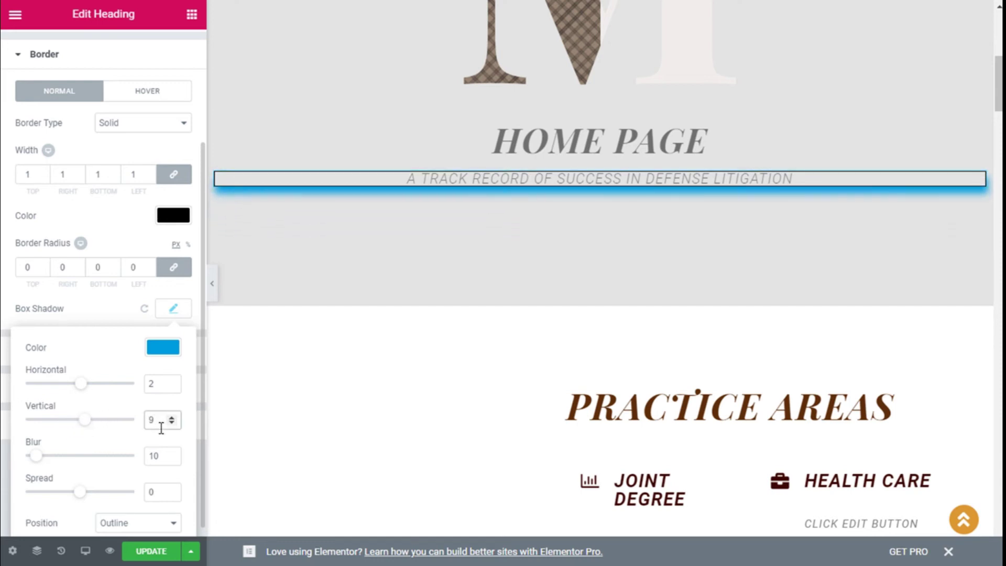
key("BackSpace")
left_click(156, 390)
type("0")
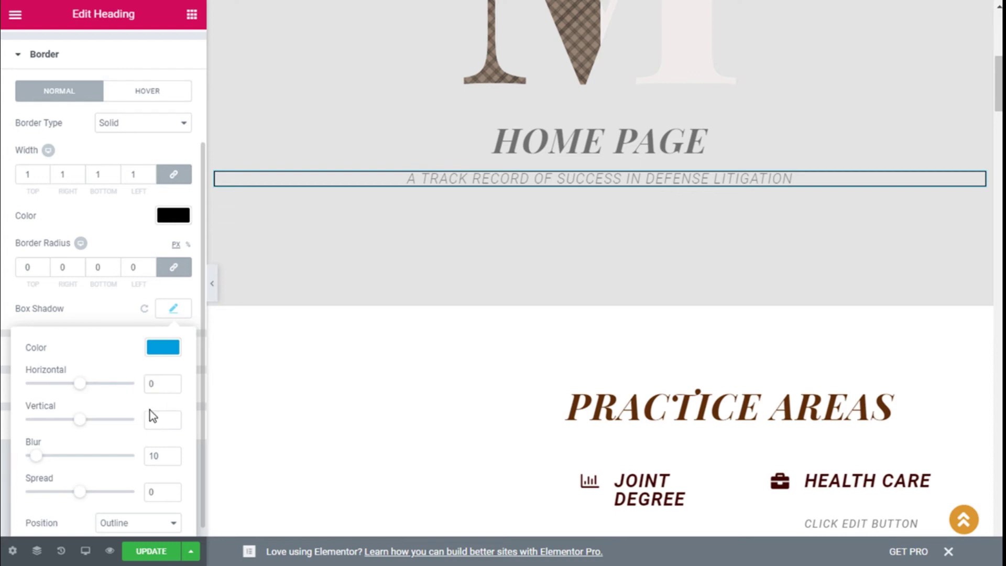
left_click(152, 416)
type("1")
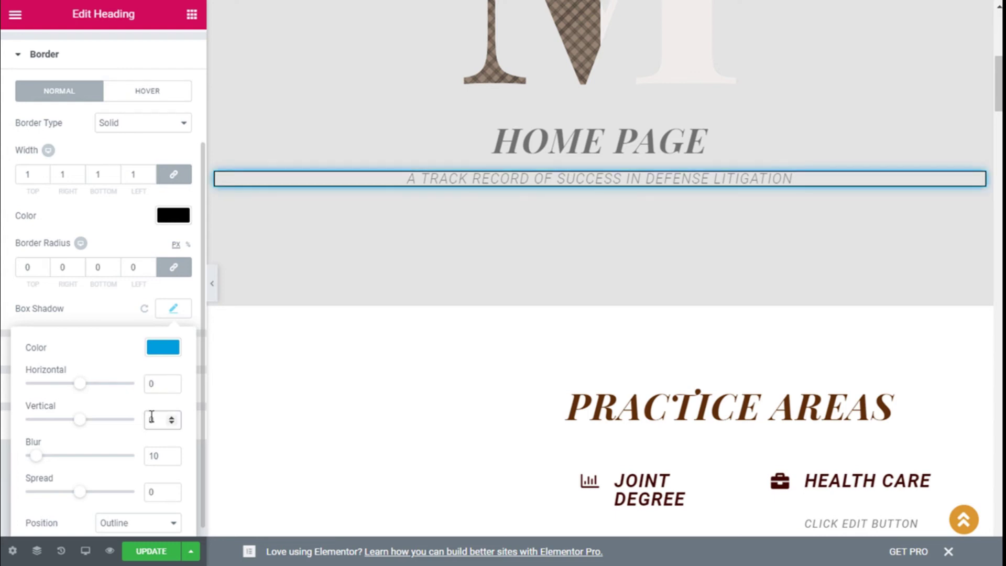
scroll(150, 282, "down", 1)
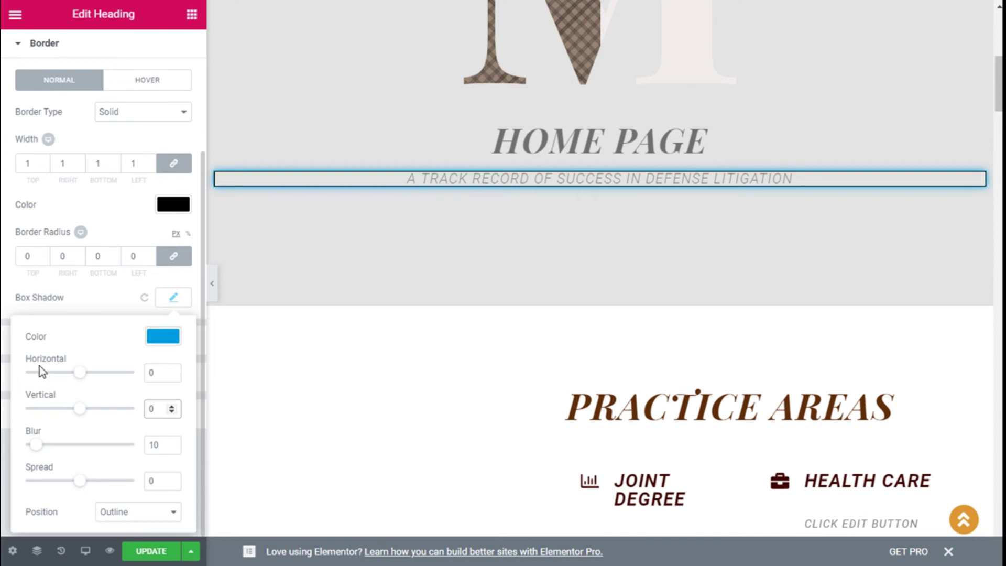
left_click(164, 372)
Confirm the zero offsets and set the shadow blur to 30
left_click(156, 413)
left_click(163, 373)
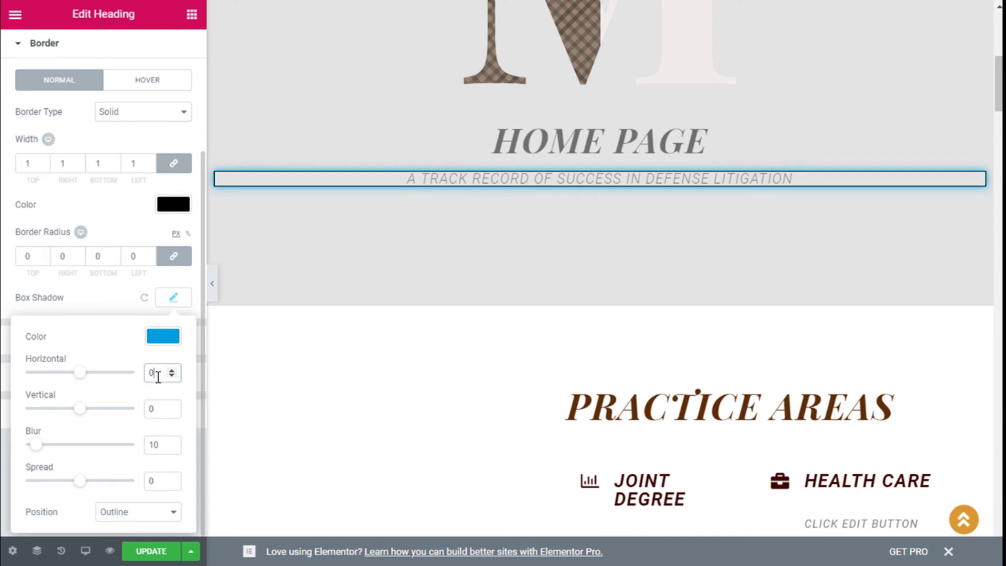
left_click(157, 409)
left_click(153, 373)
left_click(152, 415)
left_click_drag(40, 445, 97, 445)
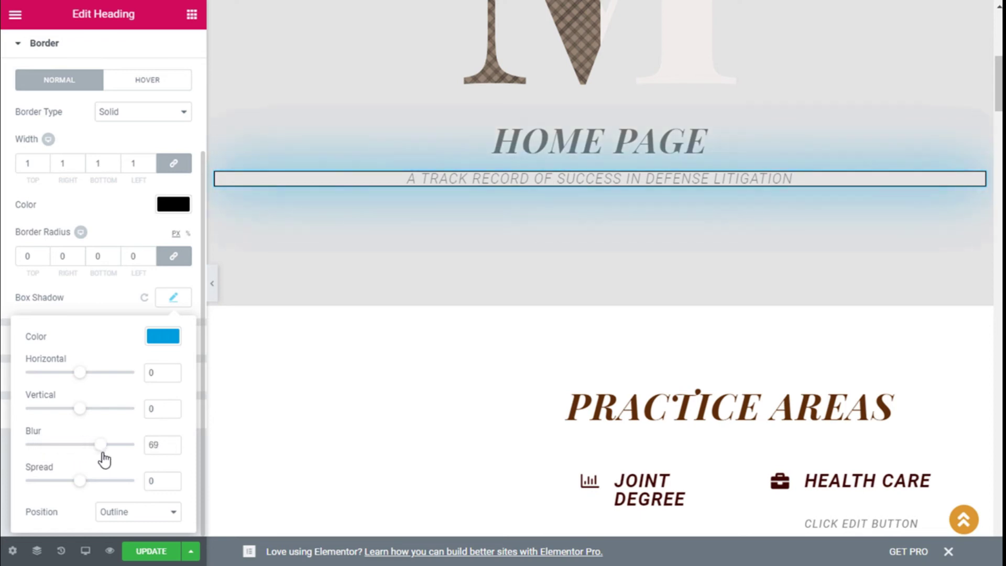
left_click_drag(96, 451, 18, 461)
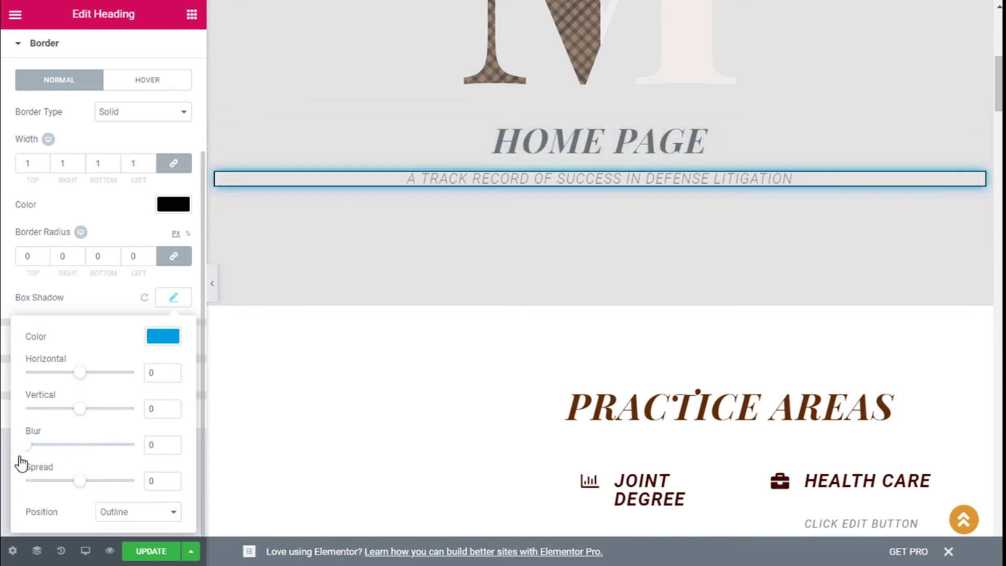
left_click(169, 444)
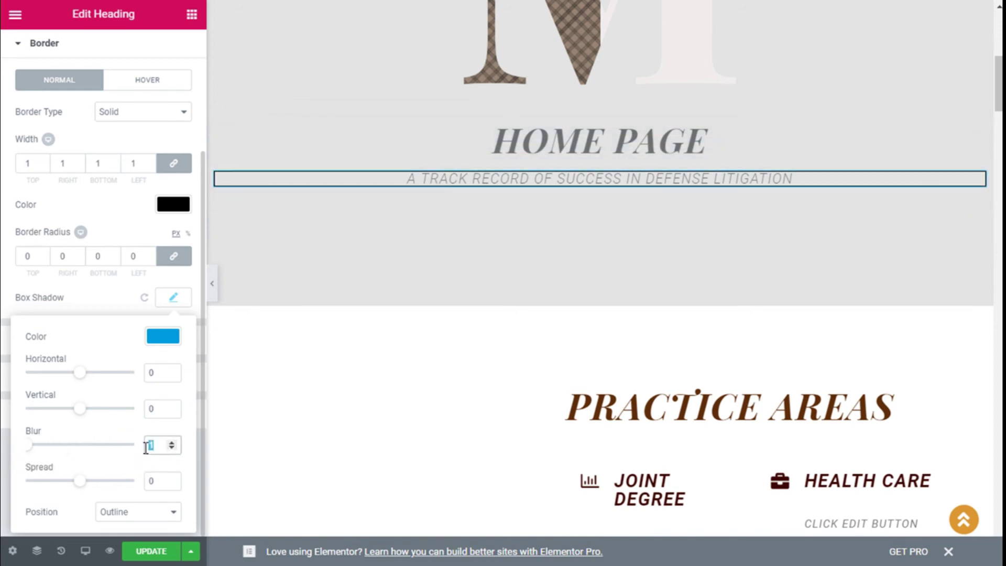
type("30")
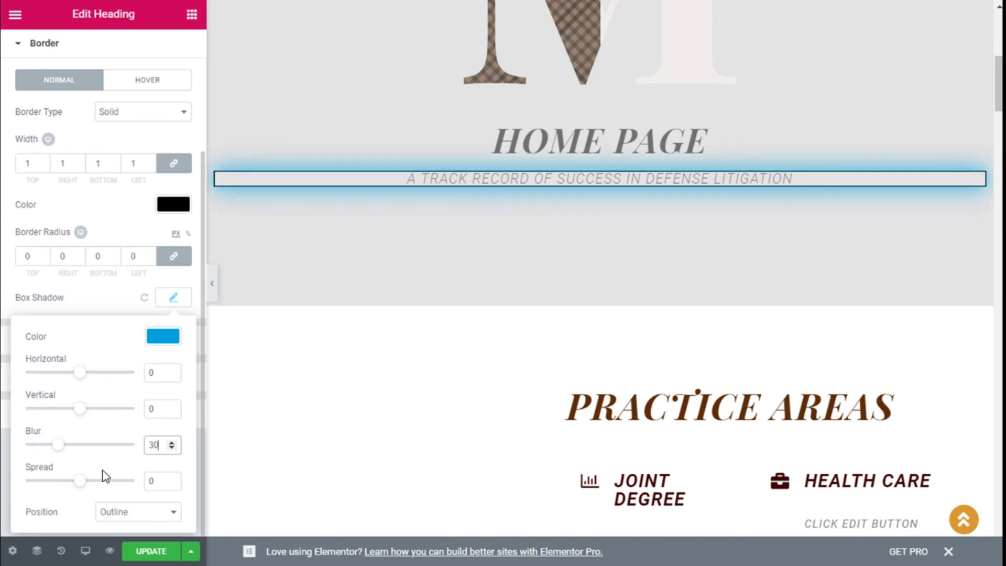
Set the shadow spread to 2
left_click_drag(86, 484, 77, 491)
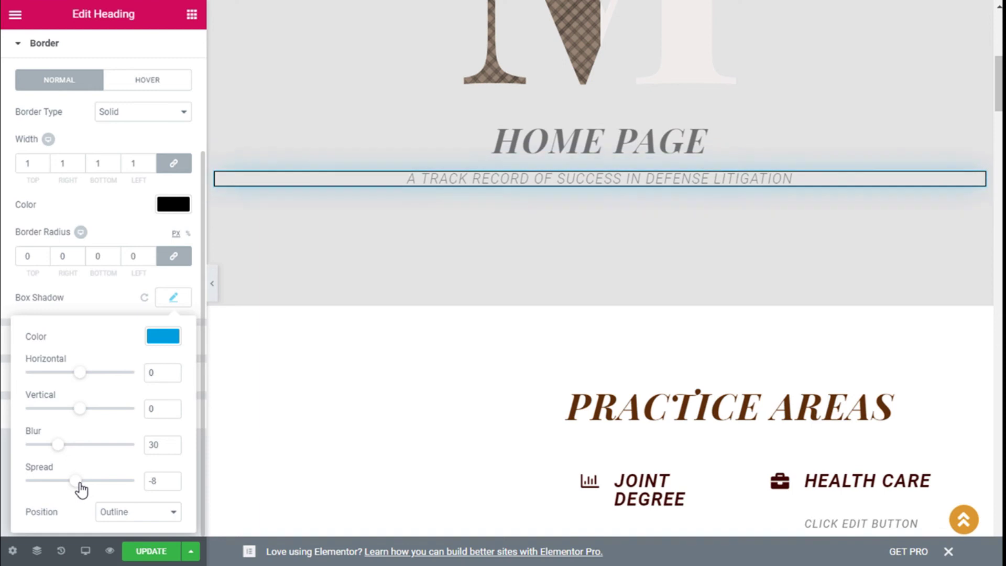
left_click_drag(77, 491, 86, 487)
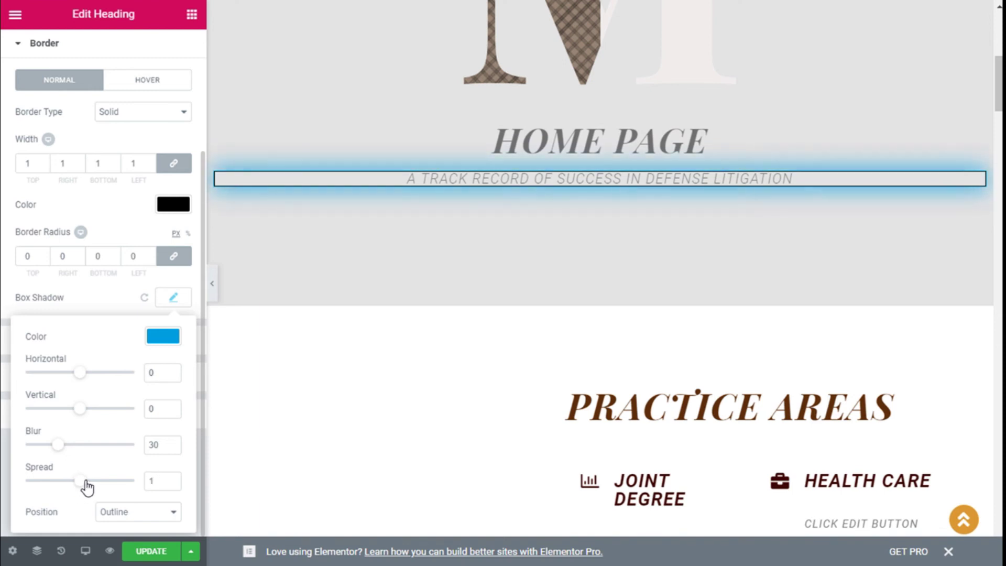
left_click(164, 487)
key("BackSpace")
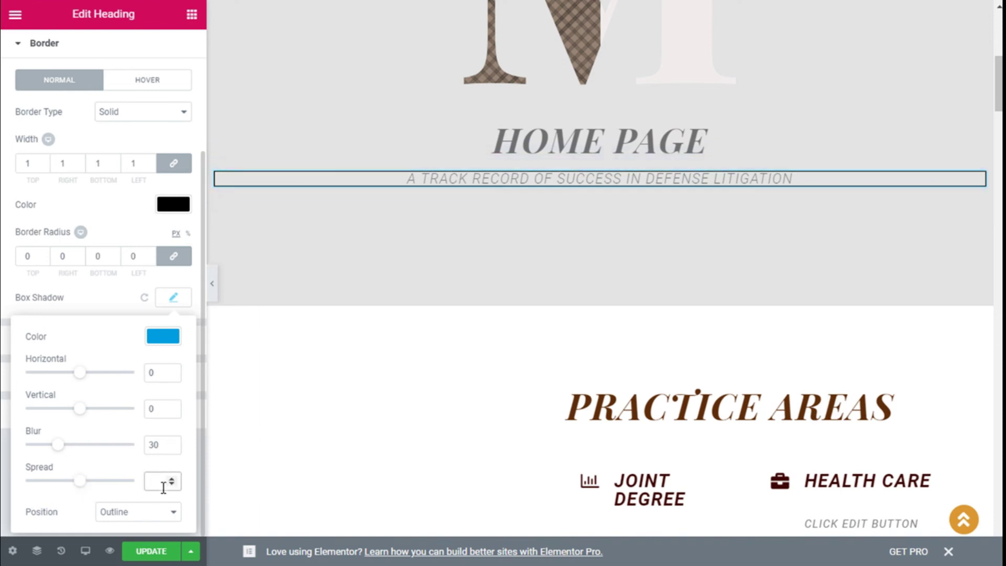
type("5")
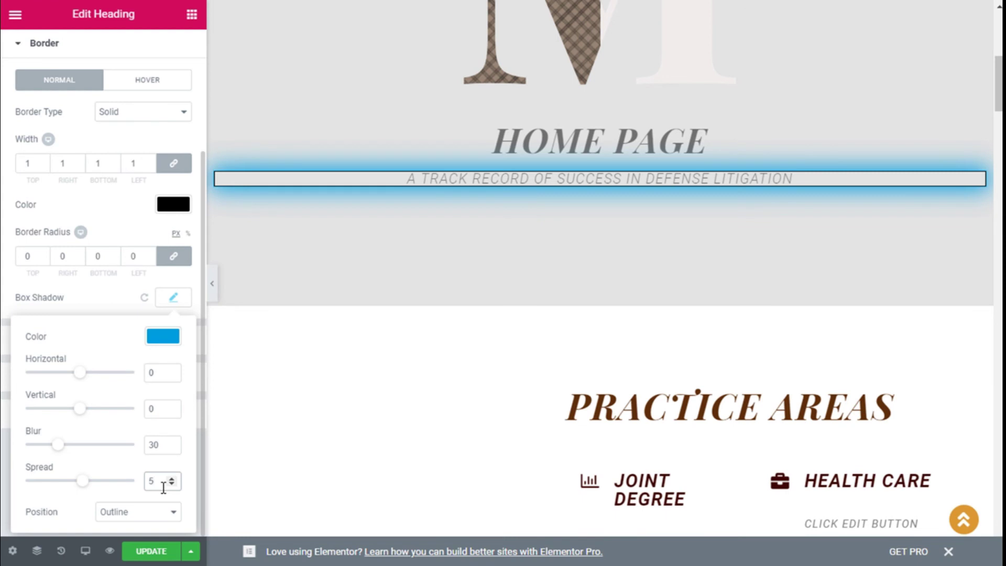
key("BackSpace")
type("2")
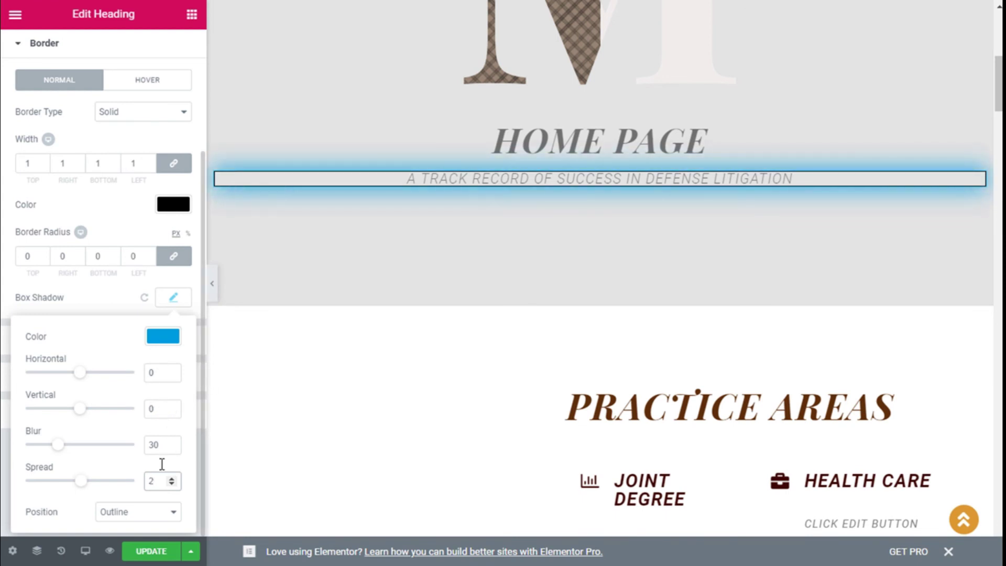
left_click(121, 512)
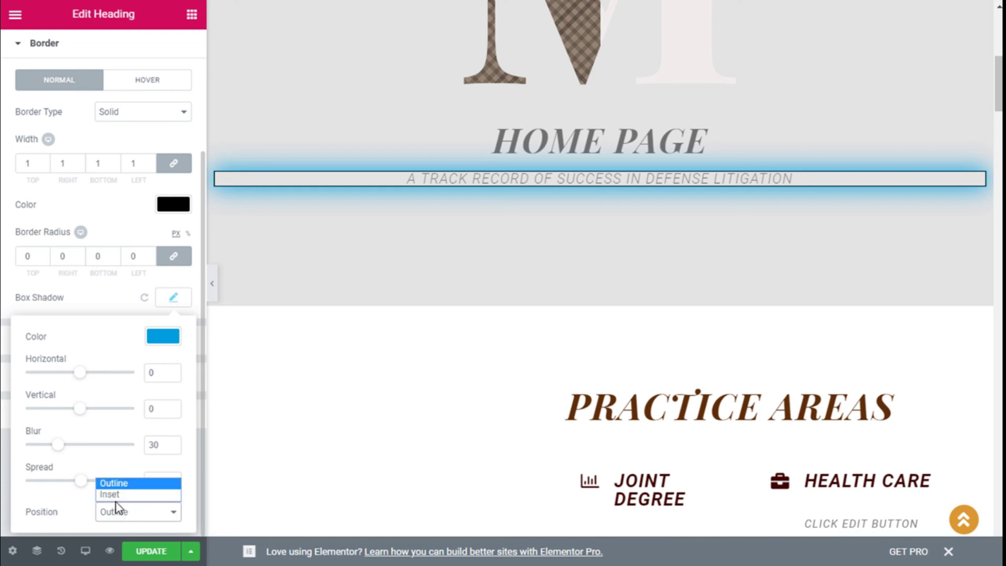
left_click(115, 498)
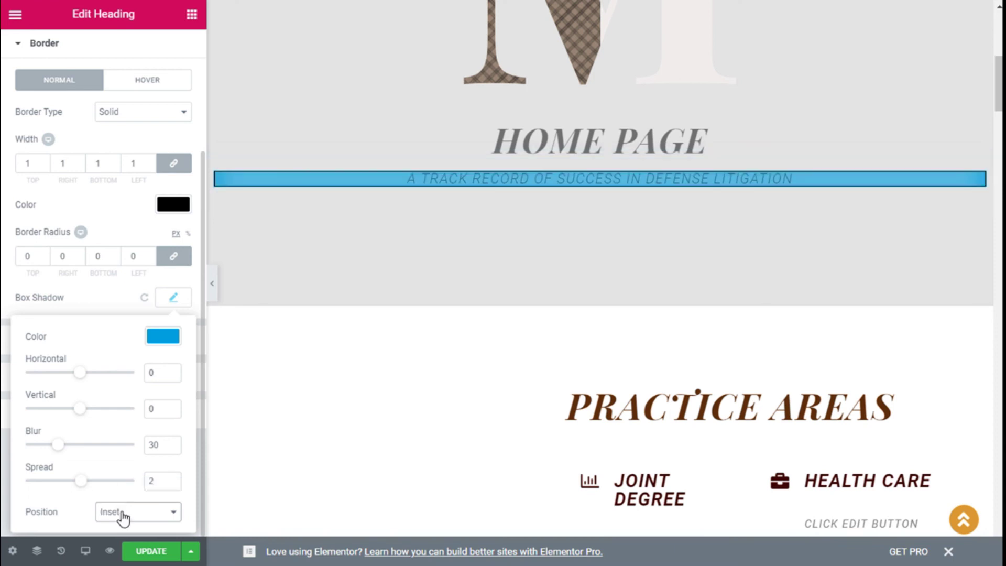
left_click(124, 517)
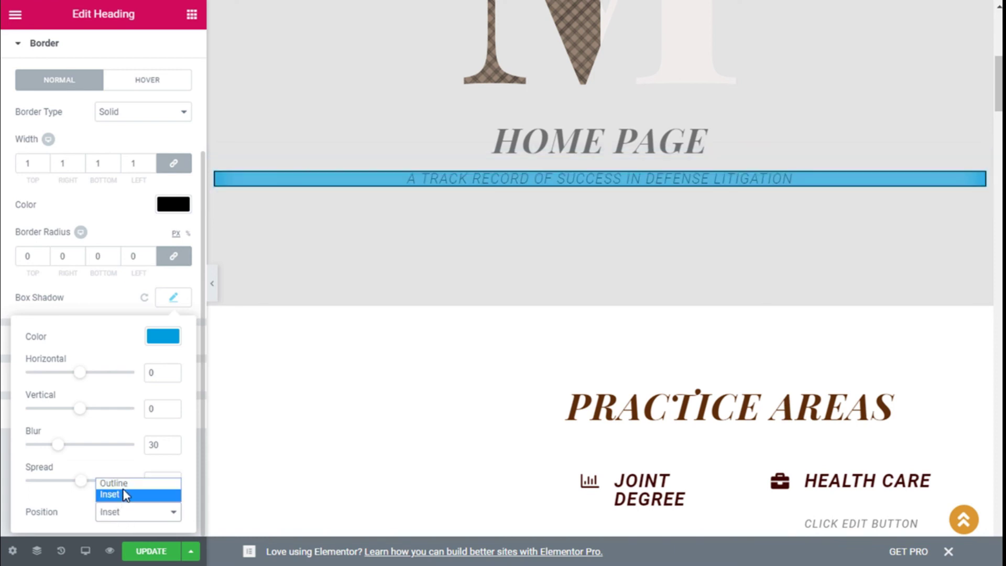
left_click(123, 486)
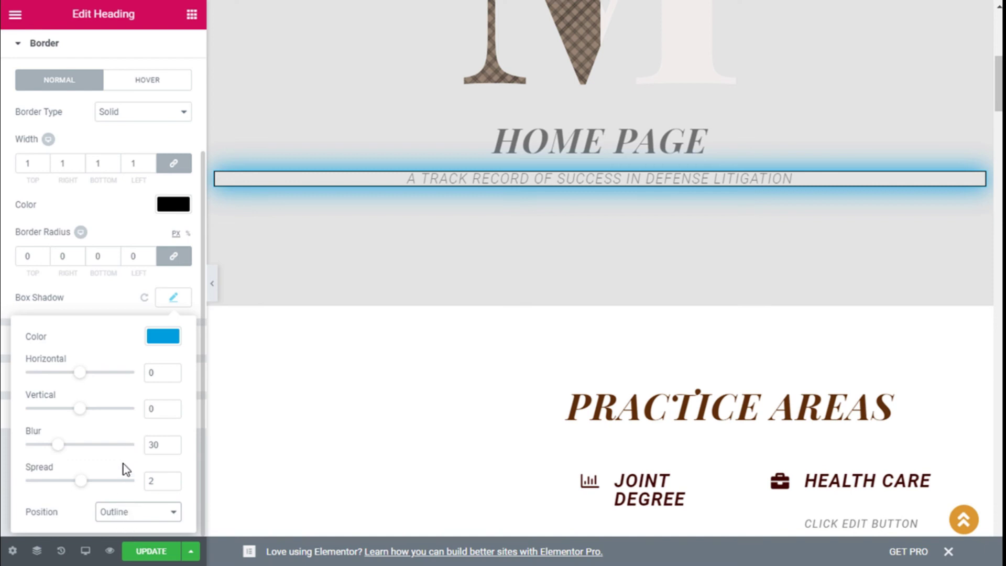
left_click(163, 336)
left_click(162, 340)
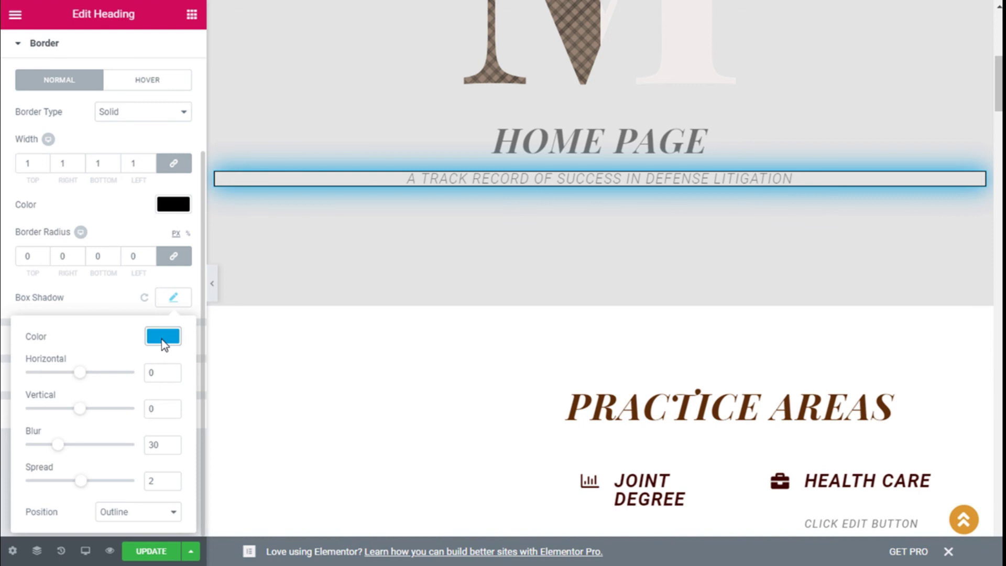
left_click(97, 291)
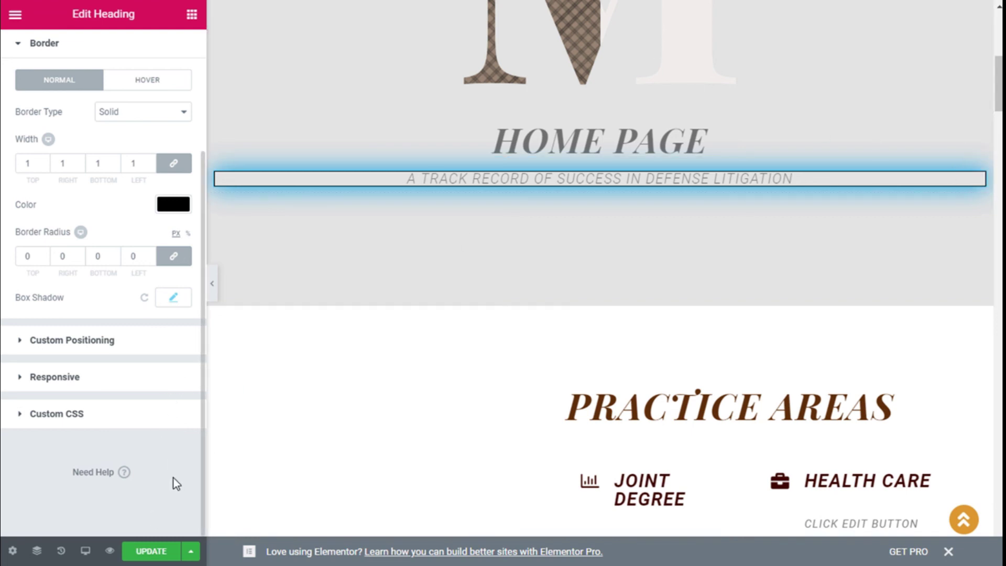
Update the page to save the tagline's blue glow shadow
left_click(158, 555)
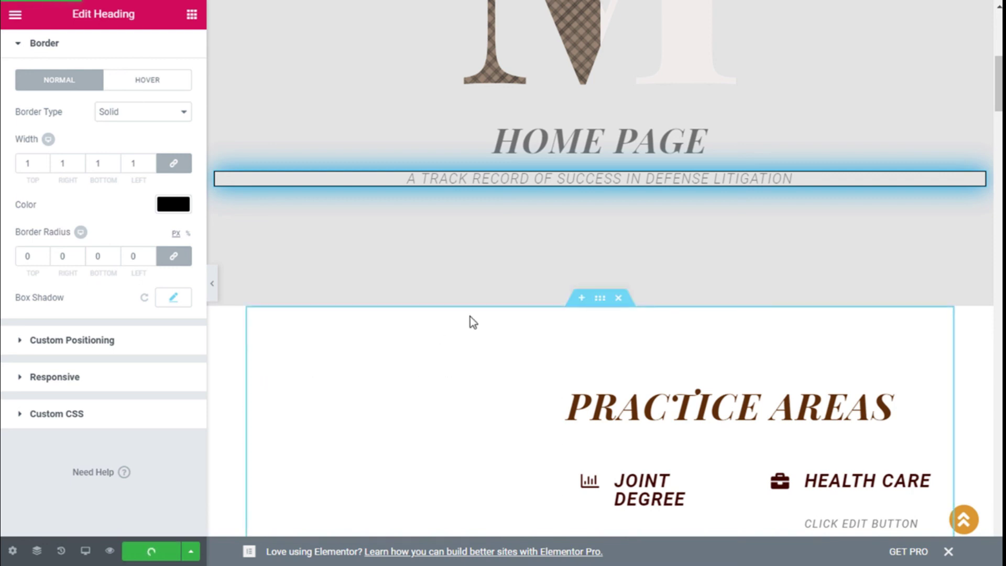